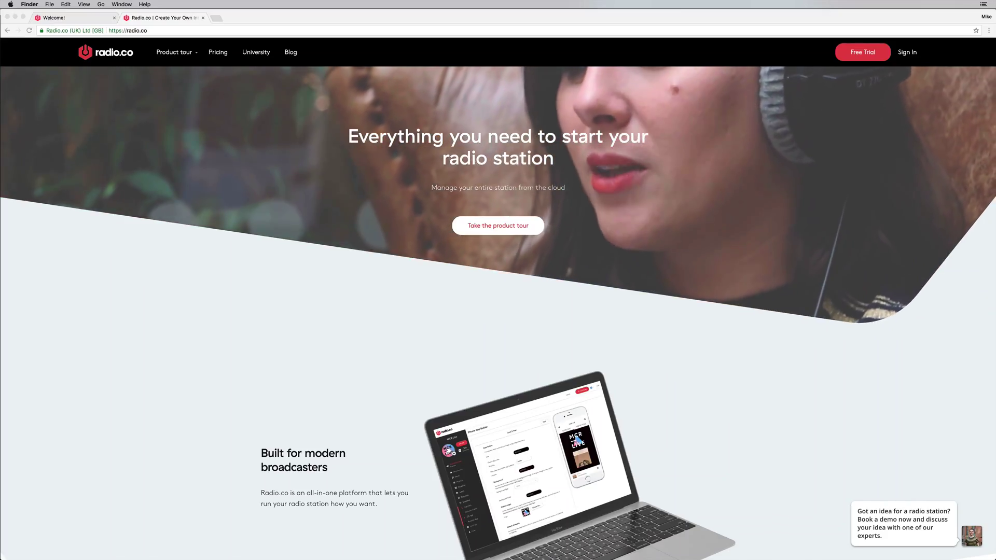
Scroll the radio.co homepage and open Pricing to see the Bronze-to-Pro 7-day trial plans
scroll(181, 325, down, 5)
scroll(181, 325, down, 8)
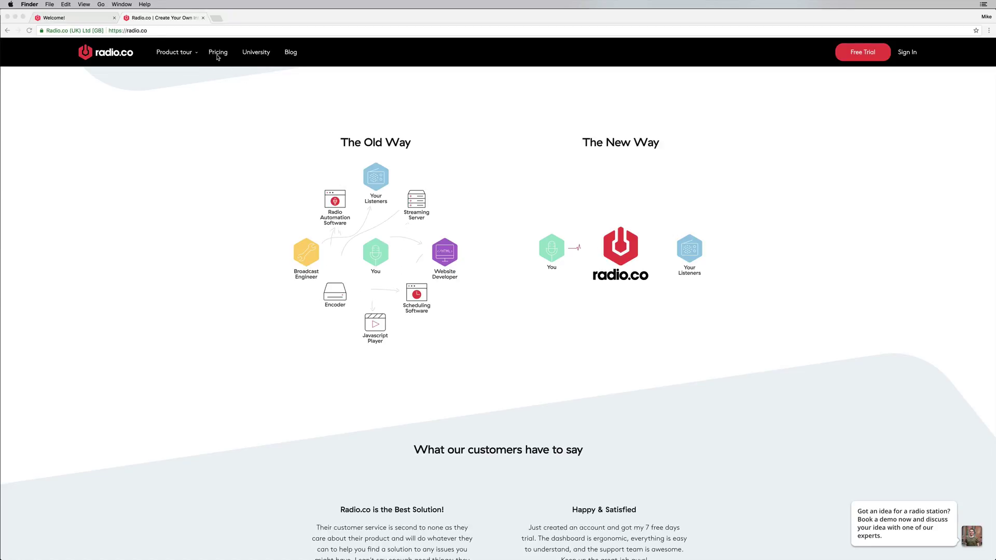
click(214, 98)
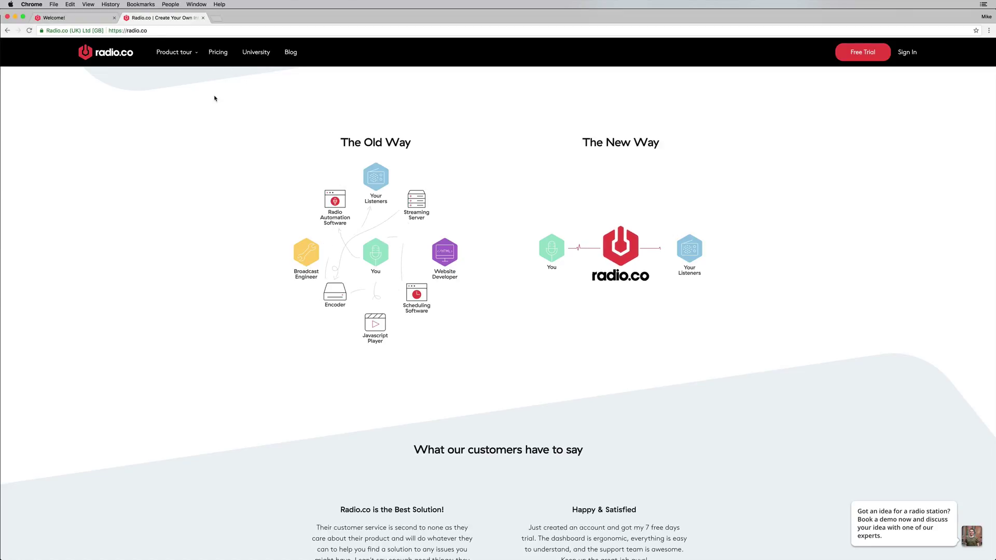
click(220, 52)
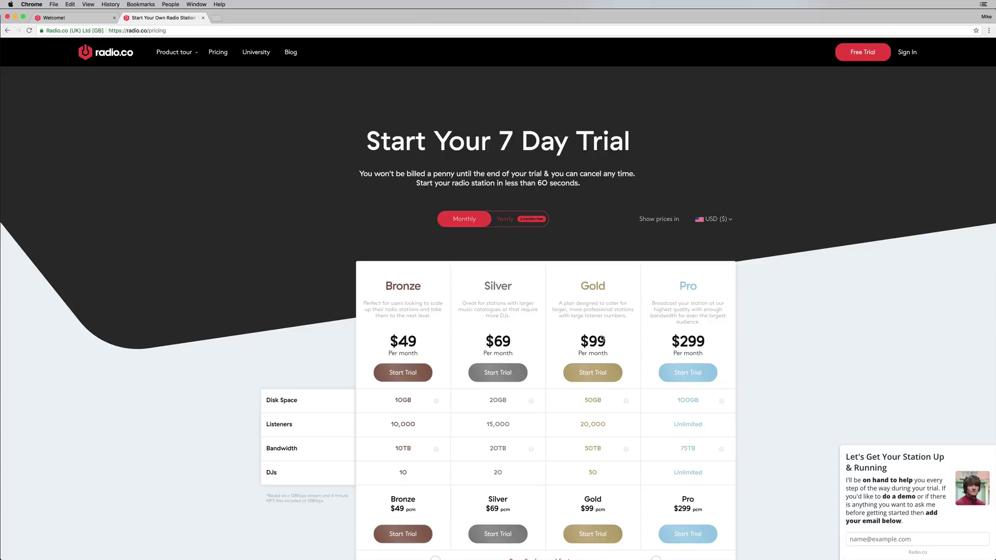
Sign in from the Welcome! tab with the saved credentials to reach the Creative Radio dashboard
click(50, 19)
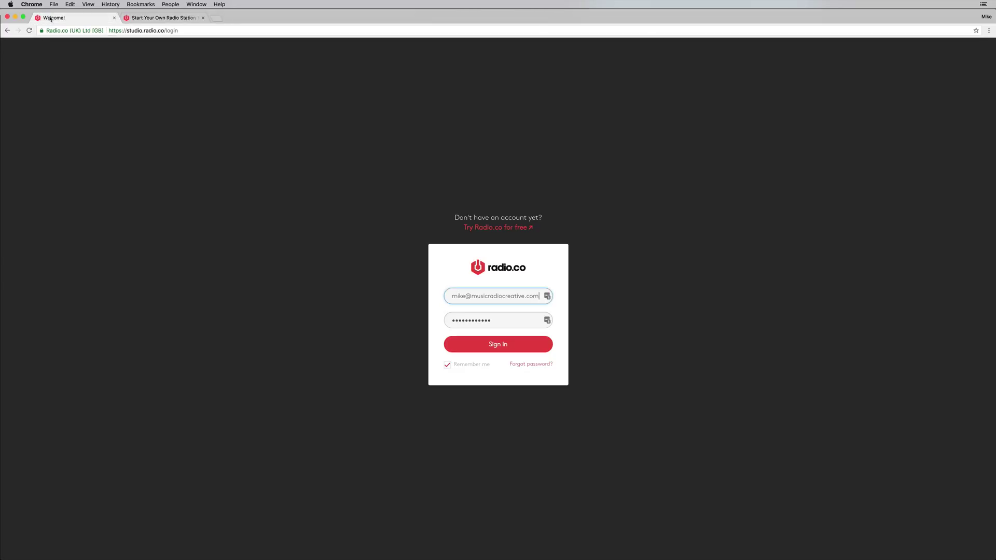
click(484, 346)
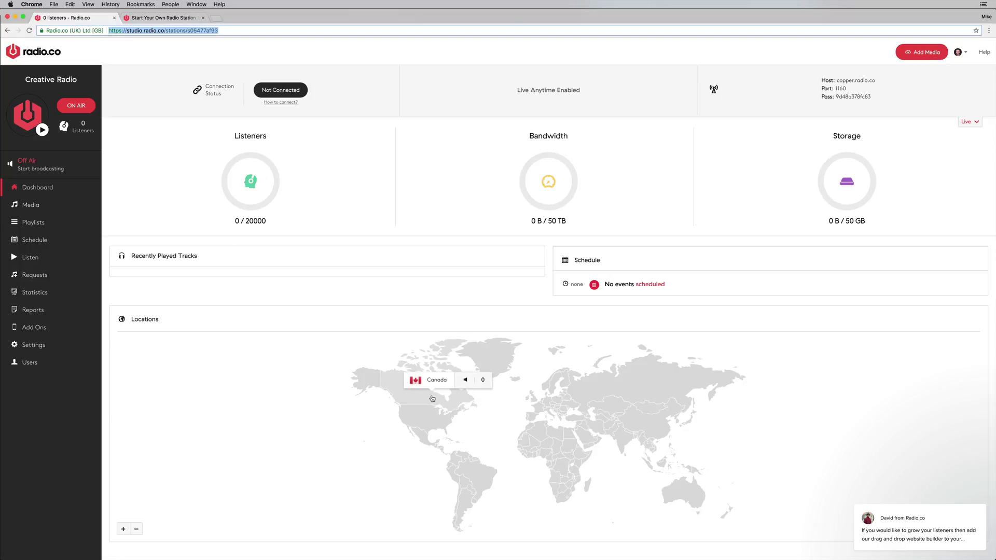
Upload the three MRC jingle mp3s via Add Media by dragging them in from Finder
click(914, 54)
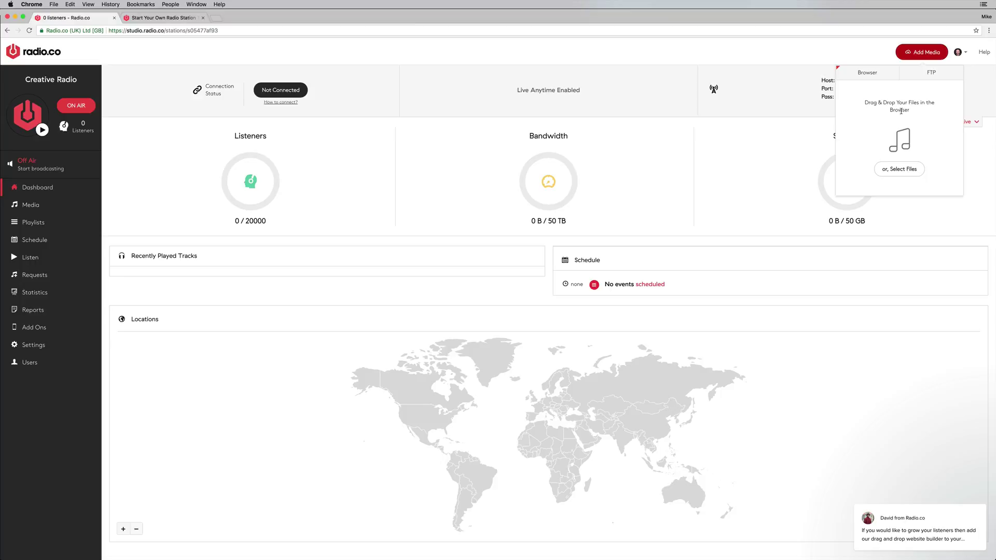
drag(451, 119, 536, 119)
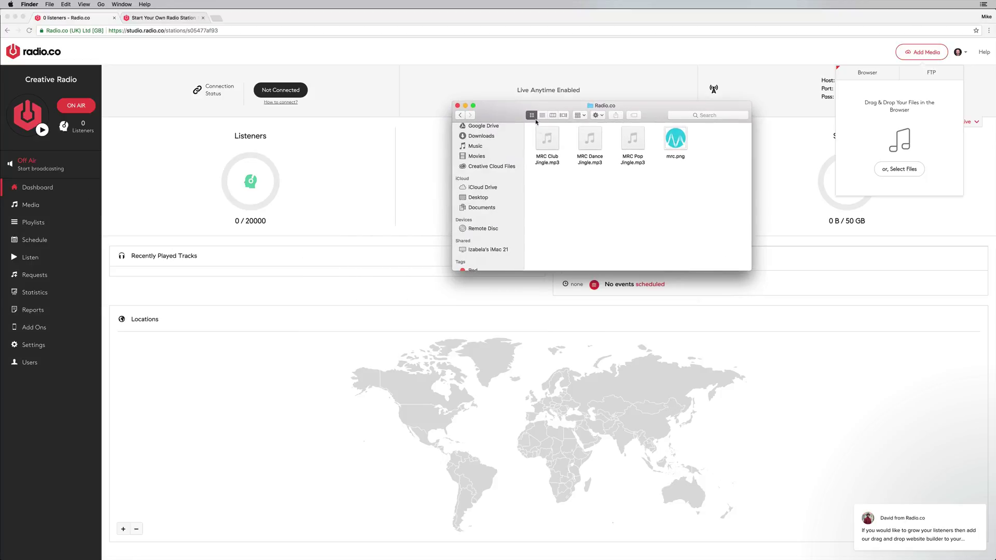
drag(647, 183, 892, 130)
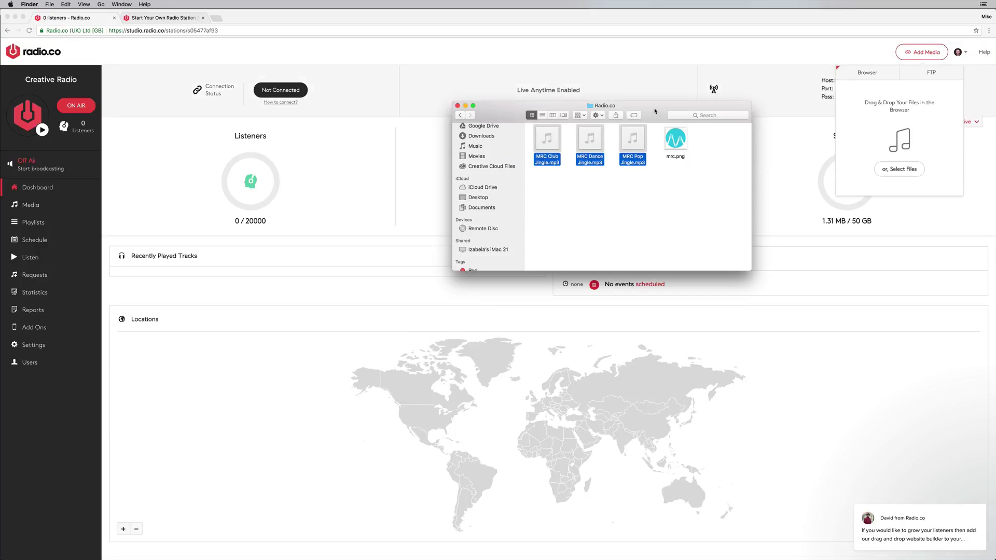
drag(655, 111, 418, 142)
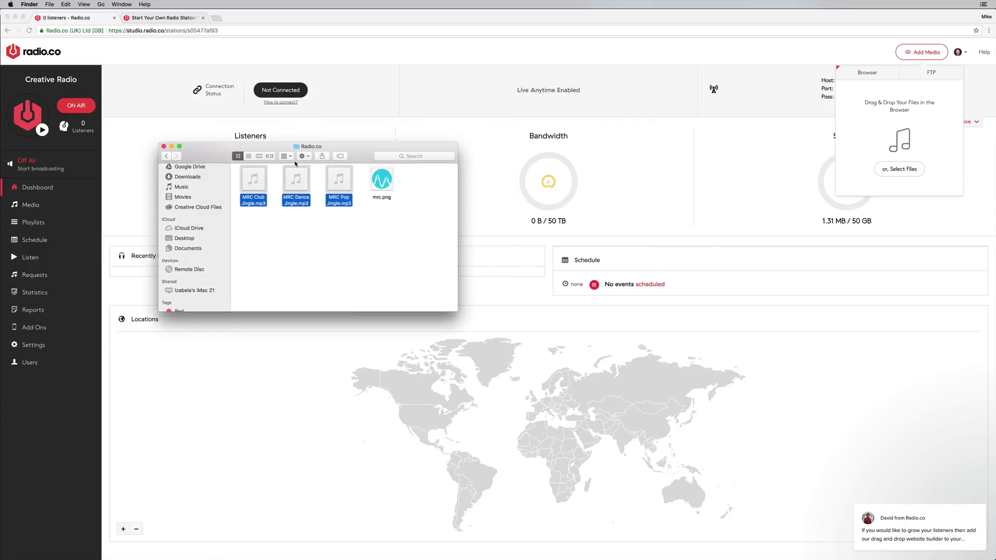
key(super+w)
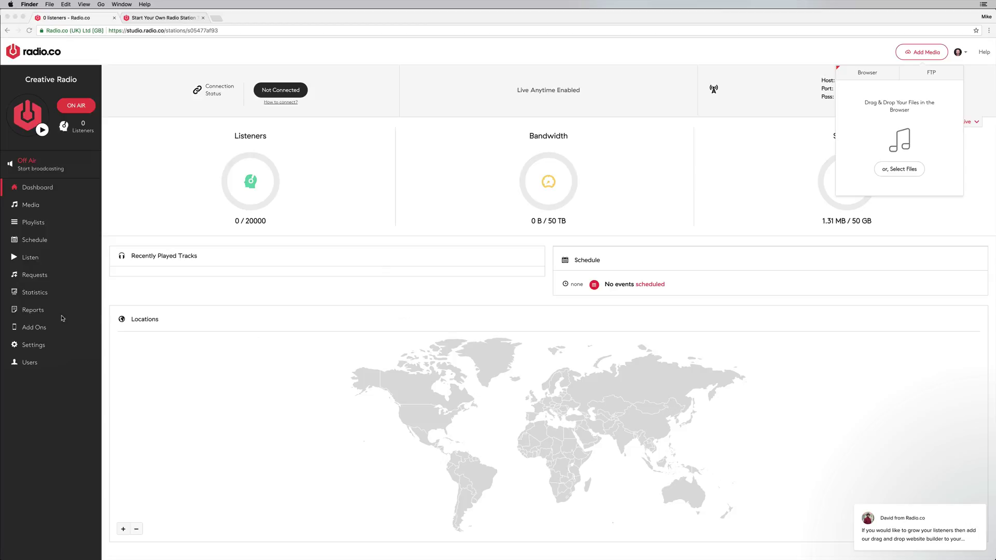
click(38, 346)
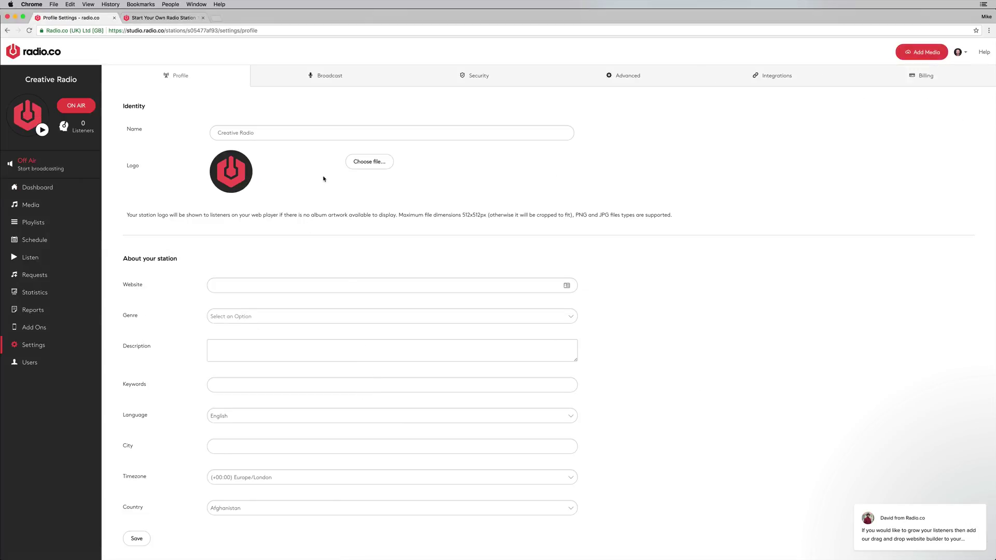
Set mrc.png from the Downloads Radio.co folder as the station logo
click(363, 161)
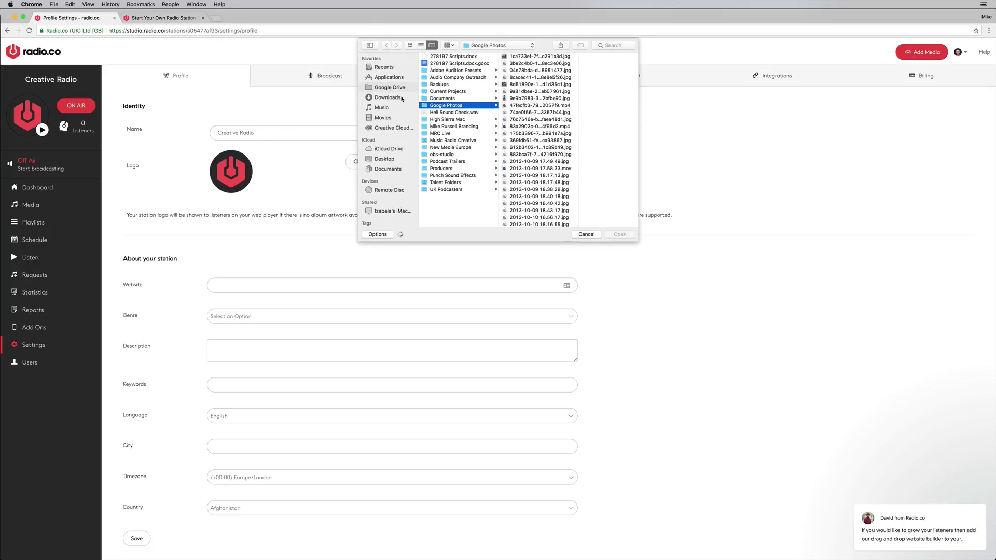
click(401, 98)
click(439, 84)
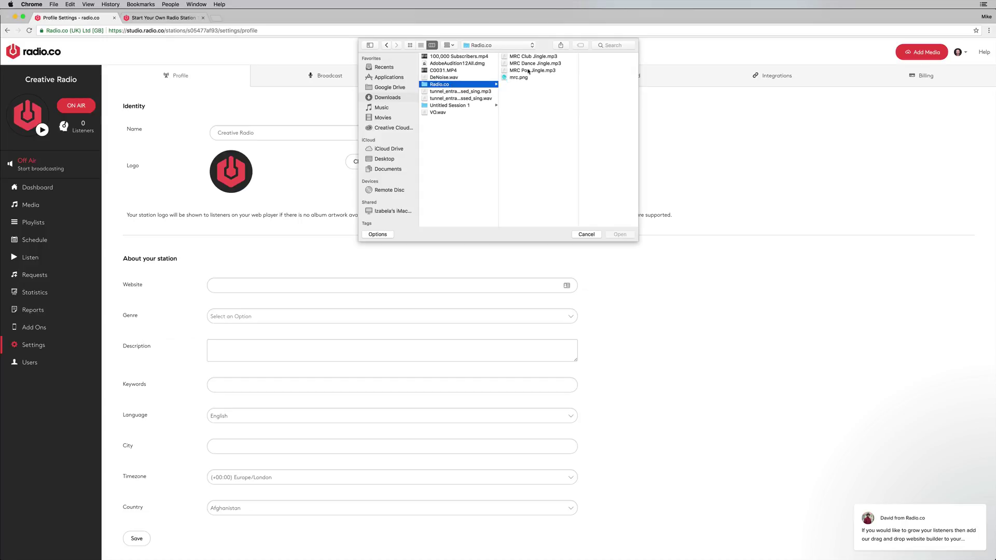
double_click(524, 77)
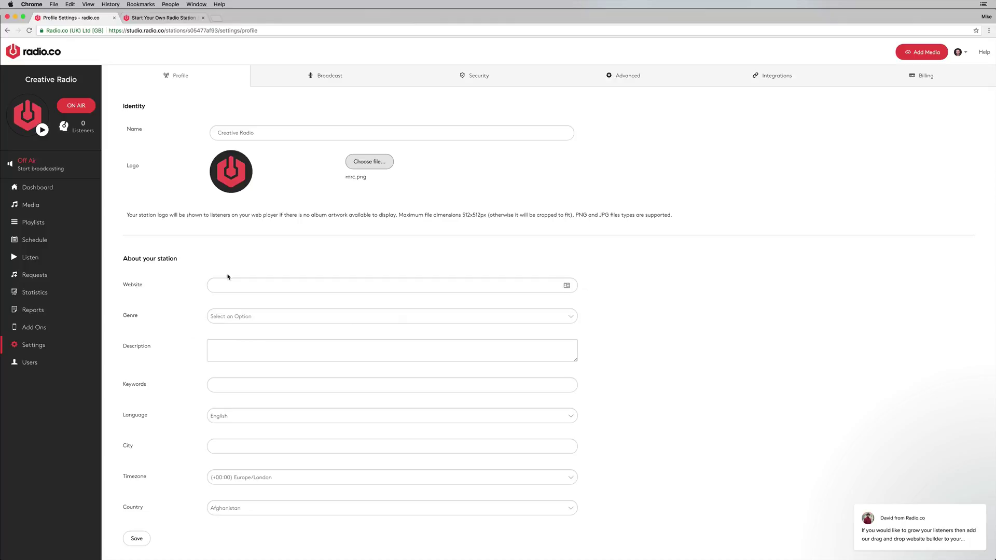
click(147, 130)
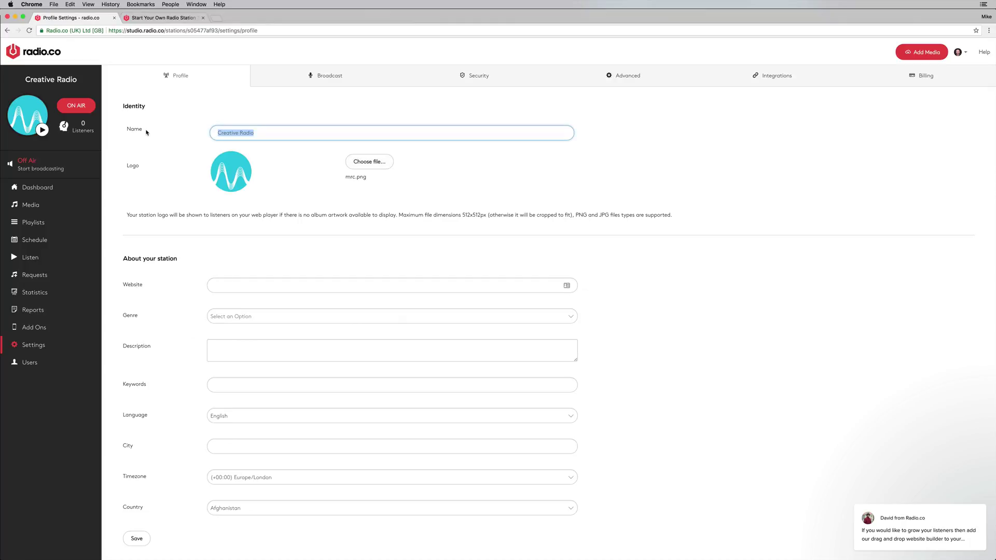
text(Music Radio)
click(240, 282)
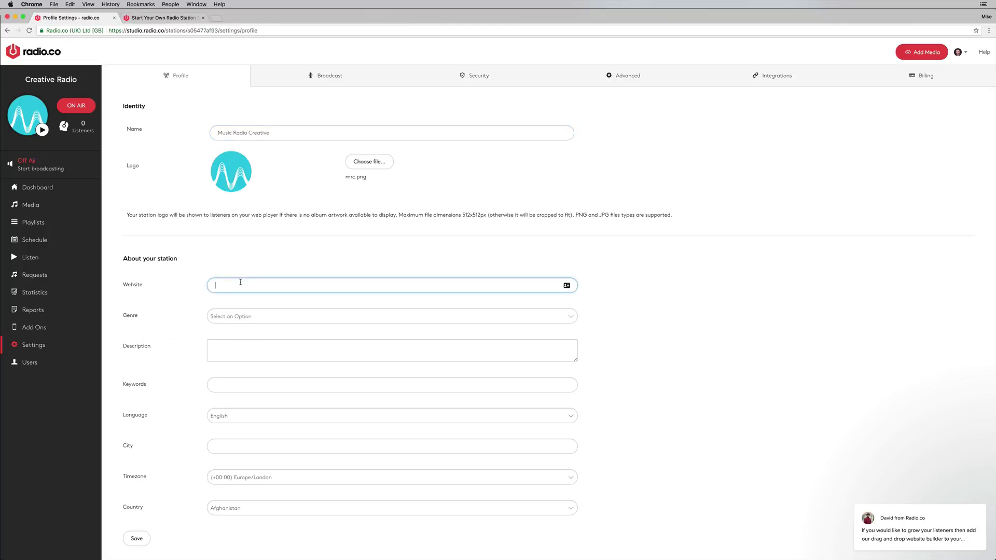
text(https://musicradiocreative.com)
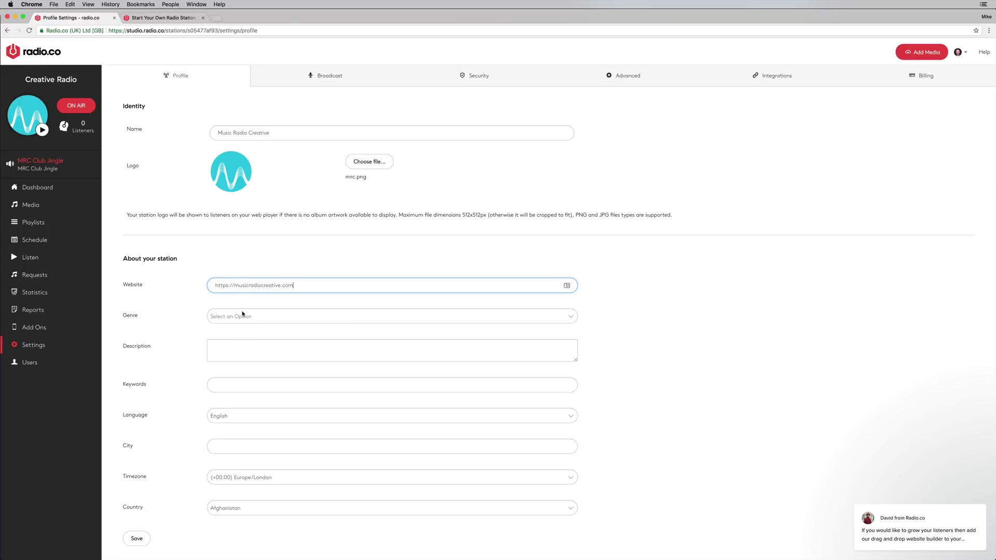
scroll(230, 349, down, 2)
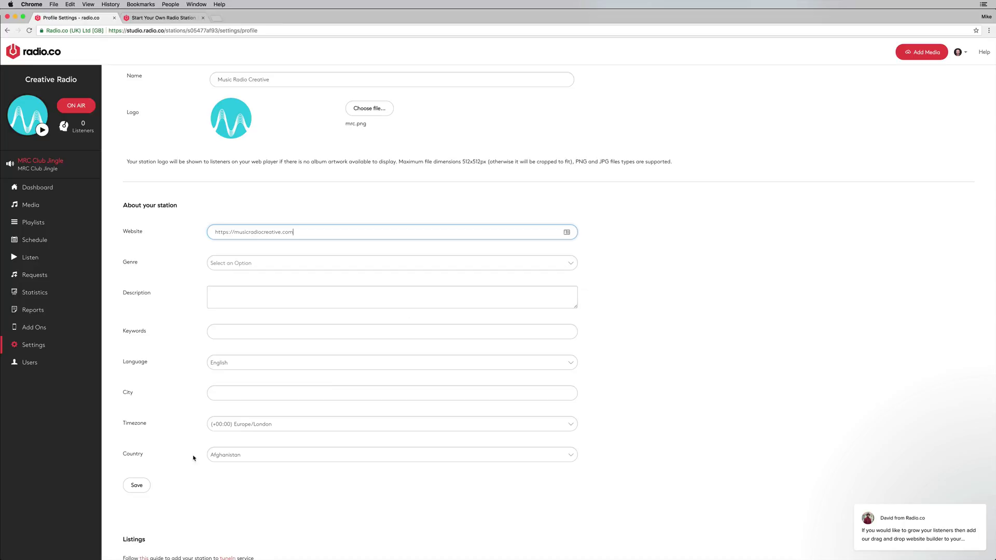
scroll(193, 458, down, 2)
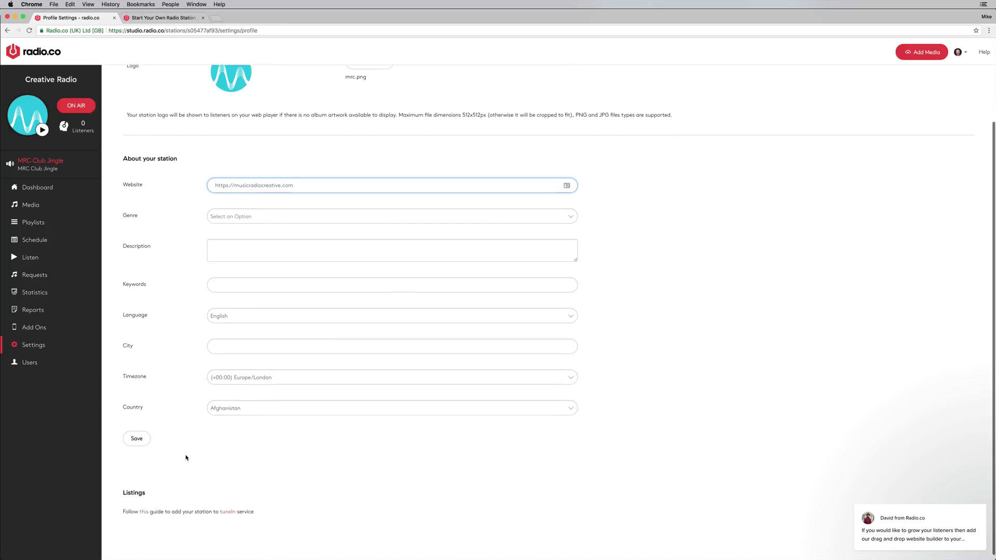
click(147, 438)
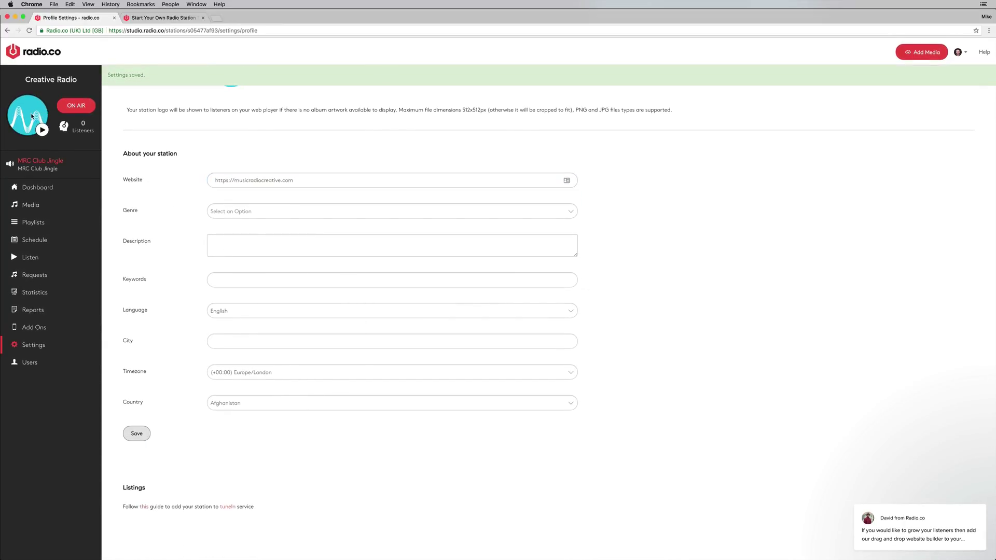
In Tracks, set MRC Pop Jingle's artist and album to Music Radio Creative
click(30, 206)
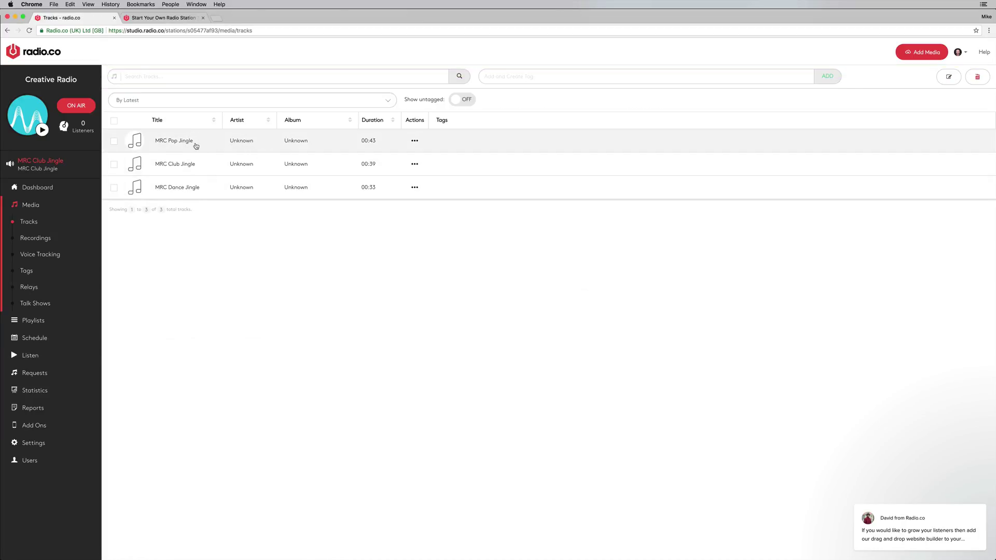
click(414, 141)
click(373, 154)
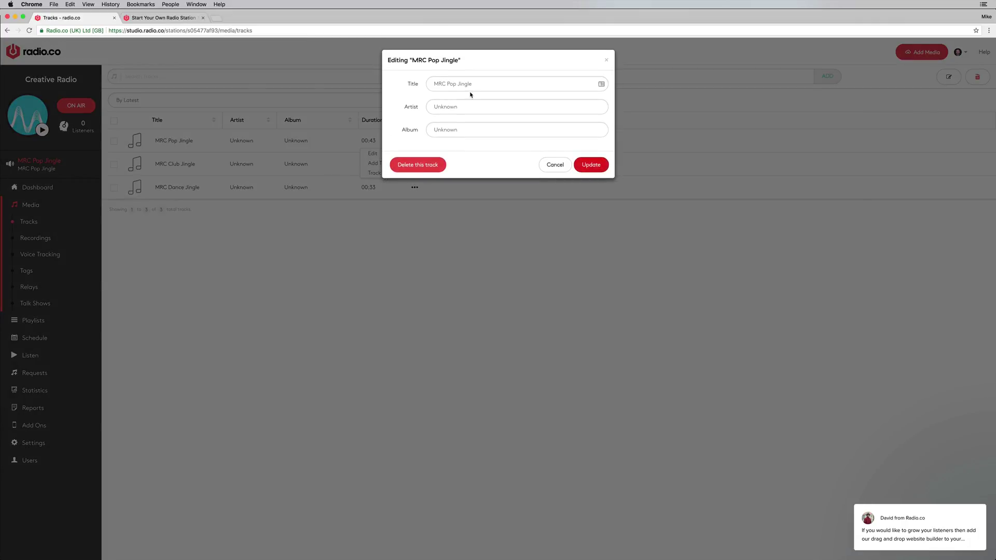
click(459, 107)
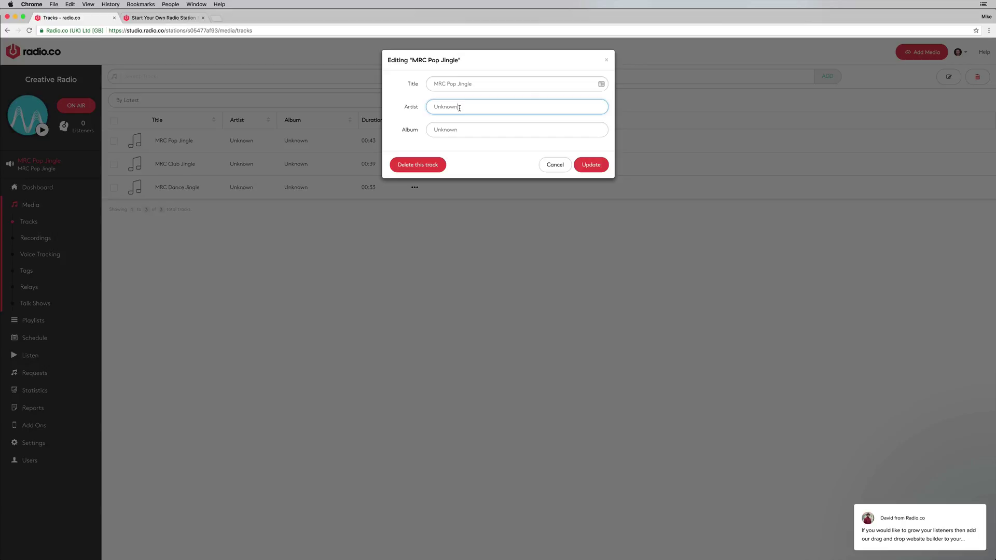
text(Mu)
key(super+a)
text(M)
key(super+a)
key(super+c)
key(Tab)
key(super+v)
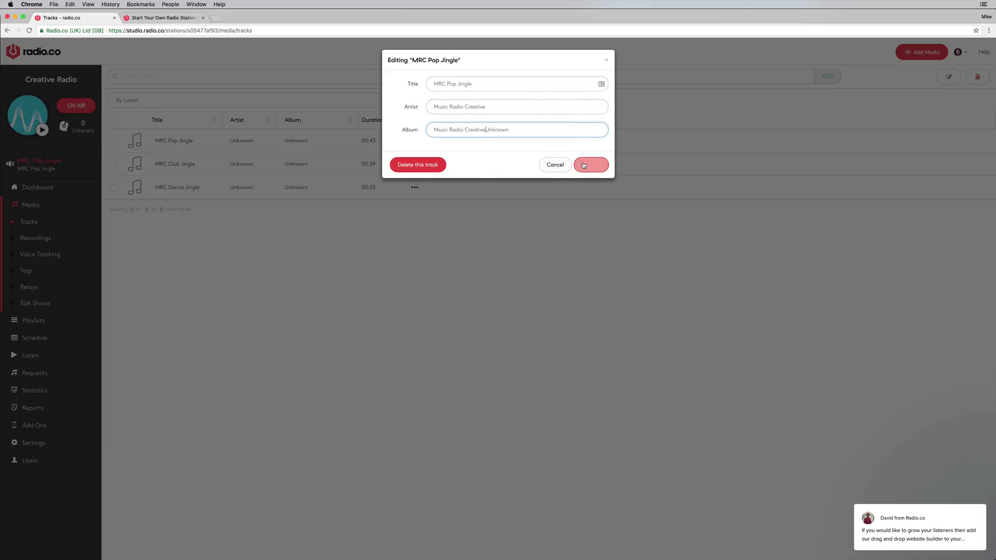
click(590, 164)
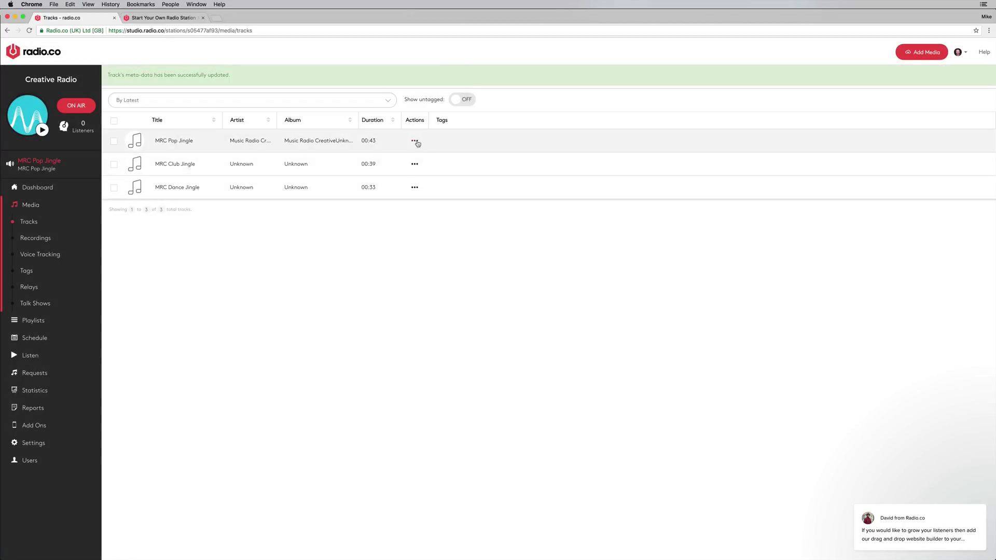
Remove the leftover 'Unknown' from the Pop jingle's album and save, leaving the Club jingle unchanged
click(414, 141)
click(397, 154)
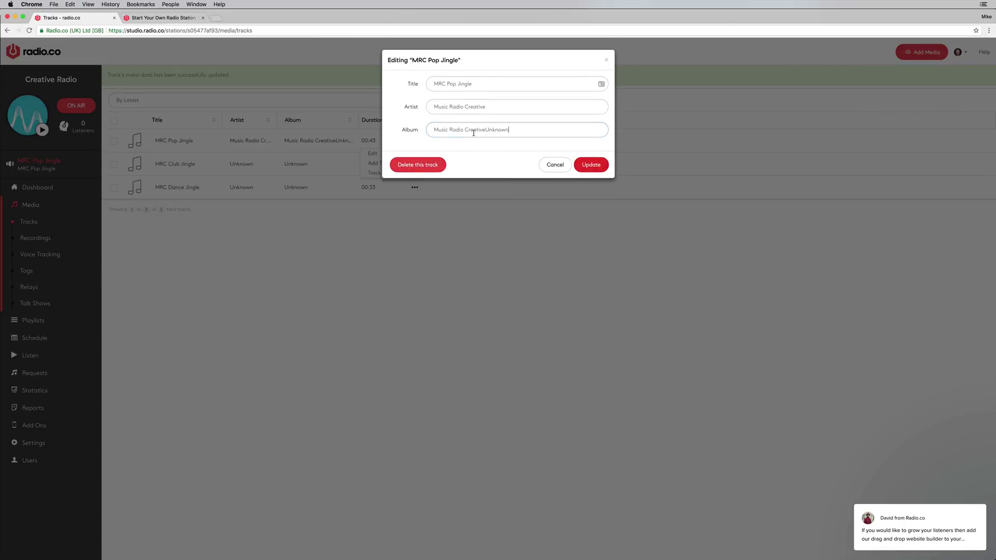
key(BackSpace)
key(BackSpace)
key(BackSpace)
key(BackSpace)
key(BackSpace)
key(BackSpace)
key(BackSpace)
click(591, 164)
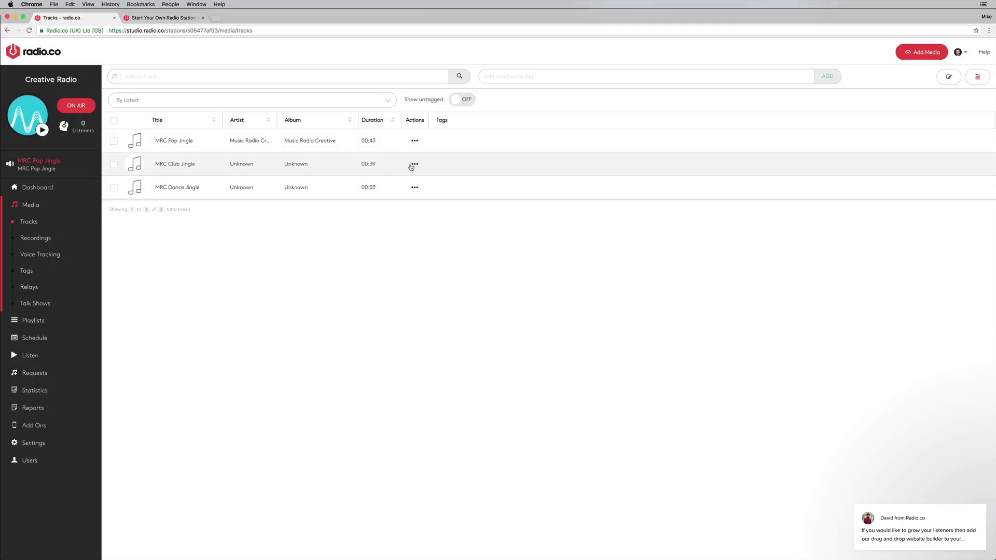
click(413, 163)
click(373, 176)
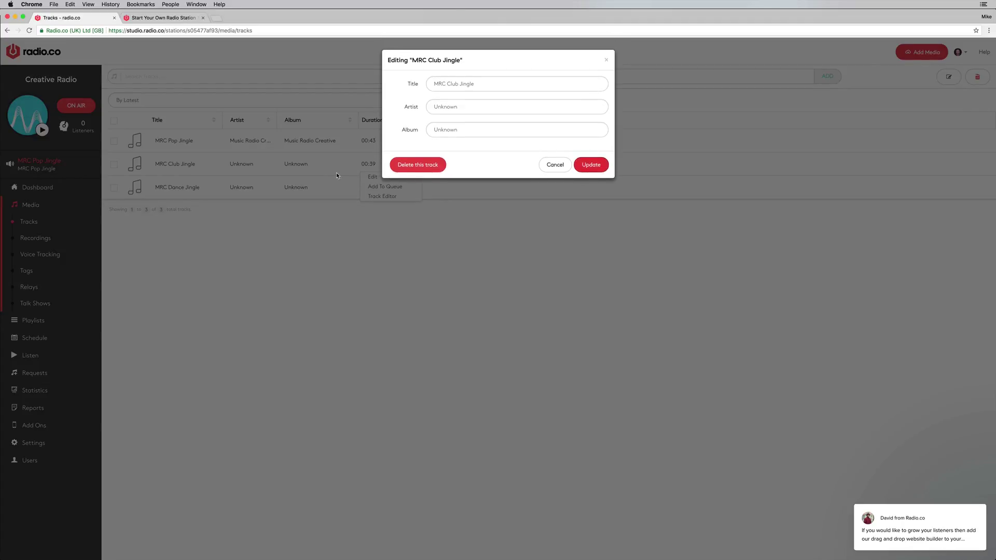
click(555, 165)
Bulk-edit all three tracks so artist and album read Music Radio Creative
click(113, 121)
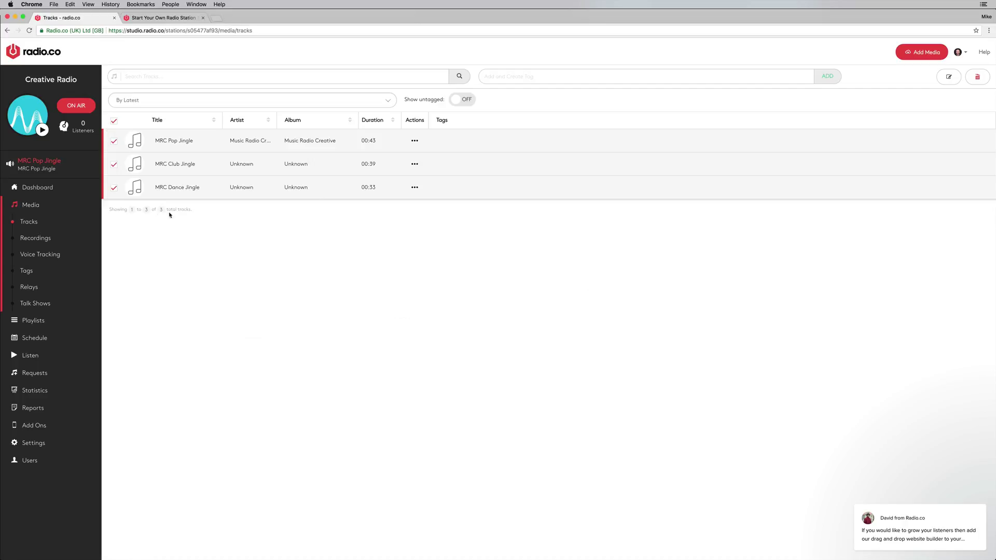
click(938, 83)
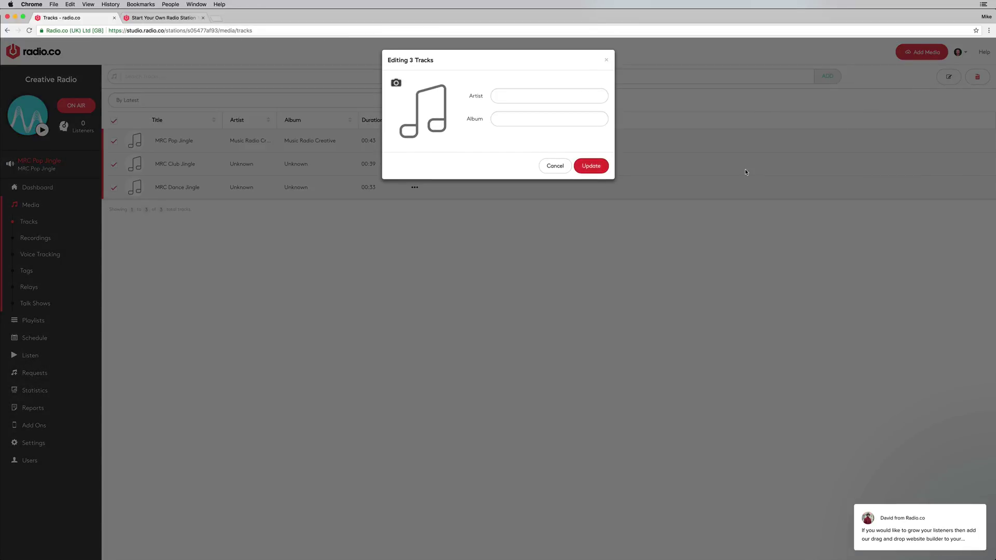
click(501, 101)
click(507, 118)
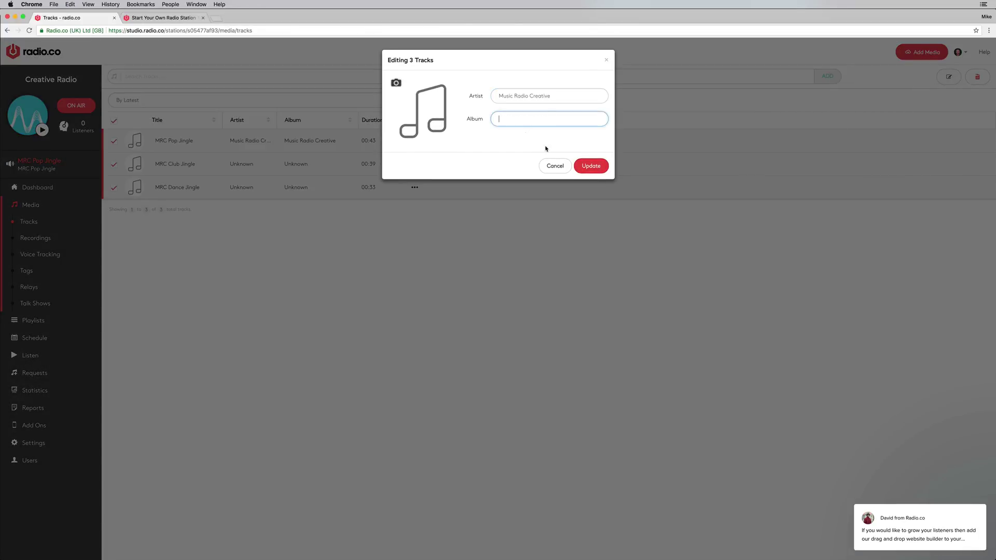
click(590, 166)
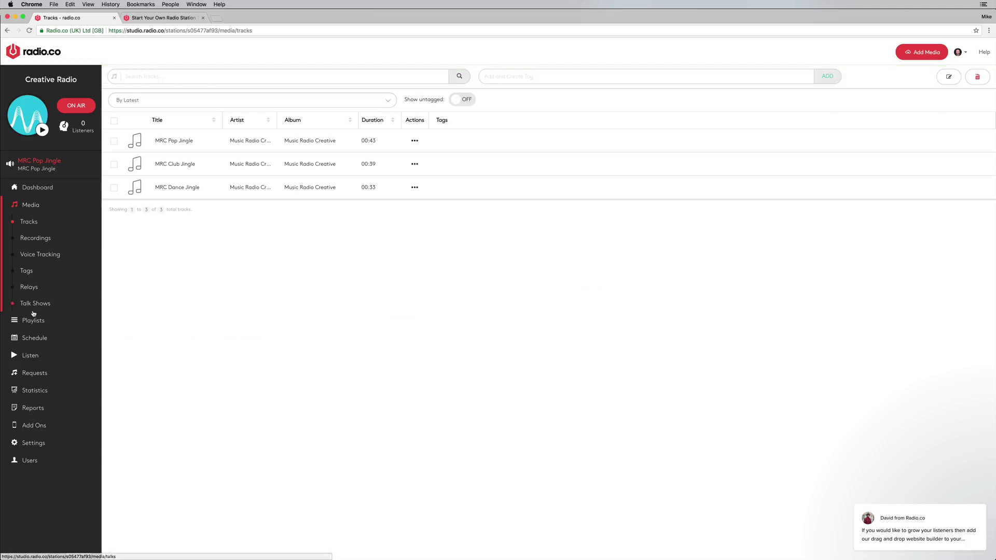
Drag the Pop, Club and Dance jingles into the Default playlist (01:55), then head to Schedule
click(32, 319)
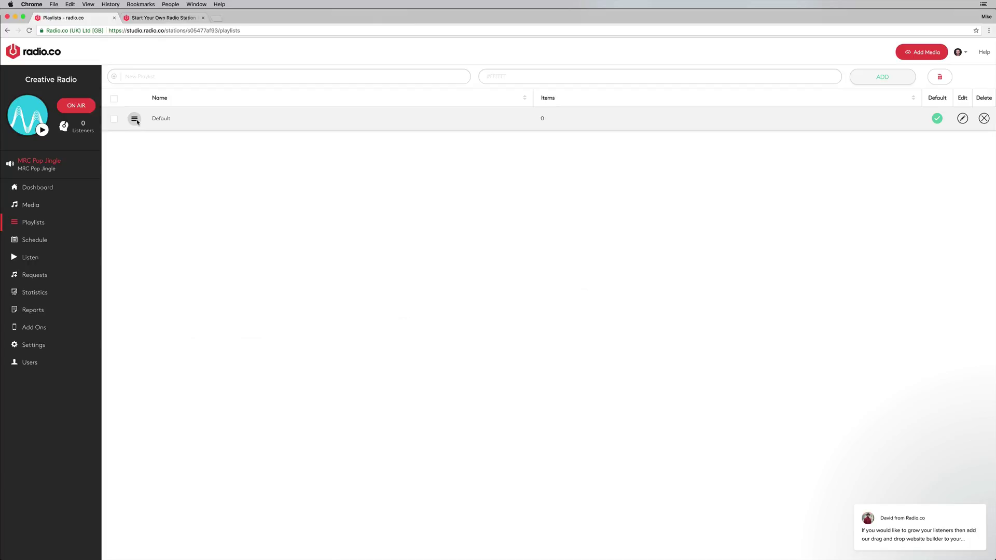
click(167, 119)
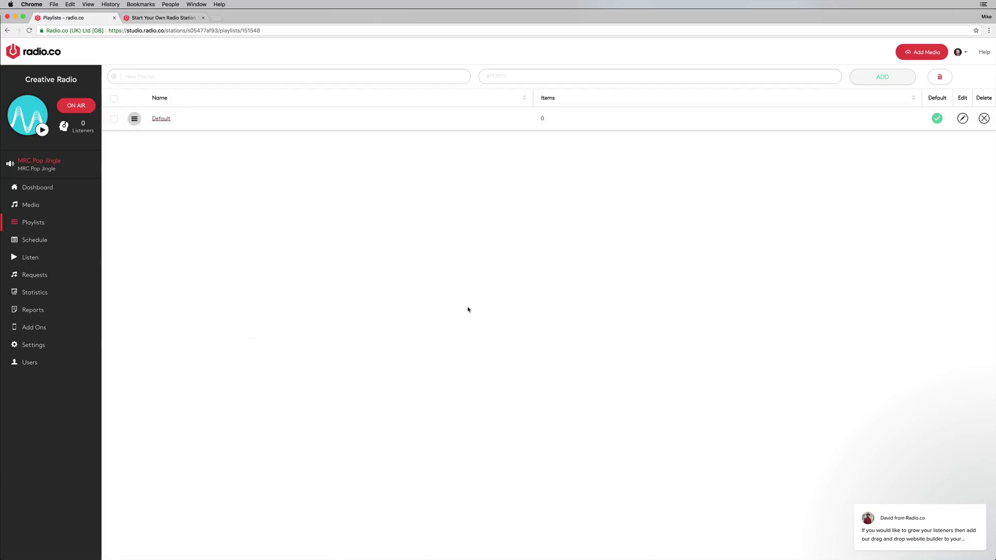
drag(150, 176, 643, 179)
drag(197, 203, 689, 204)
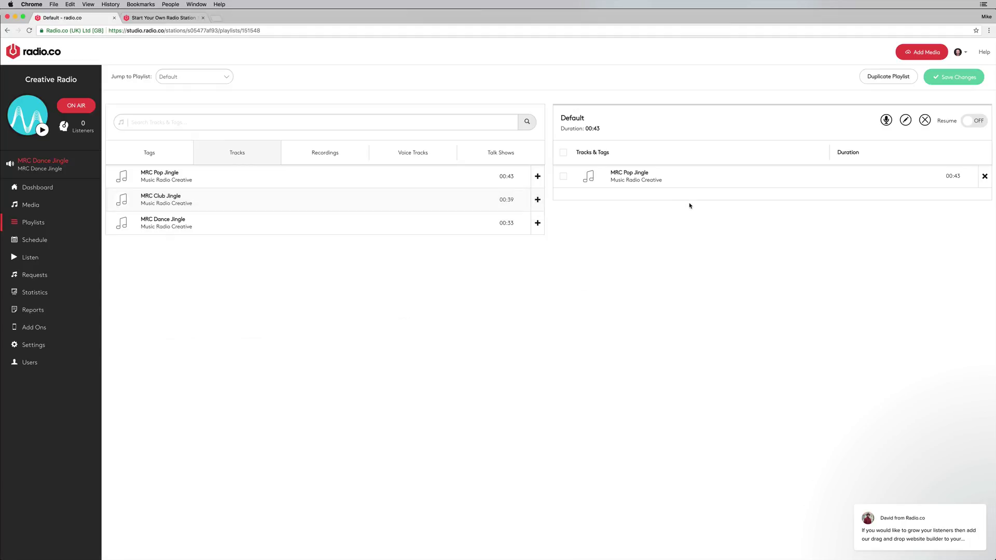
drag(209, 198, 633, 209)
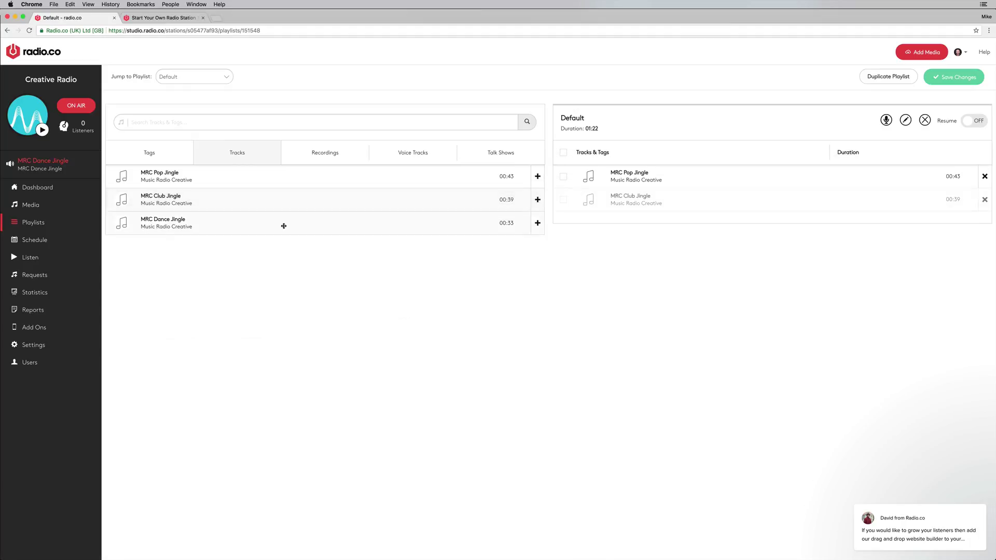
drag(202, 225, 669, 219)
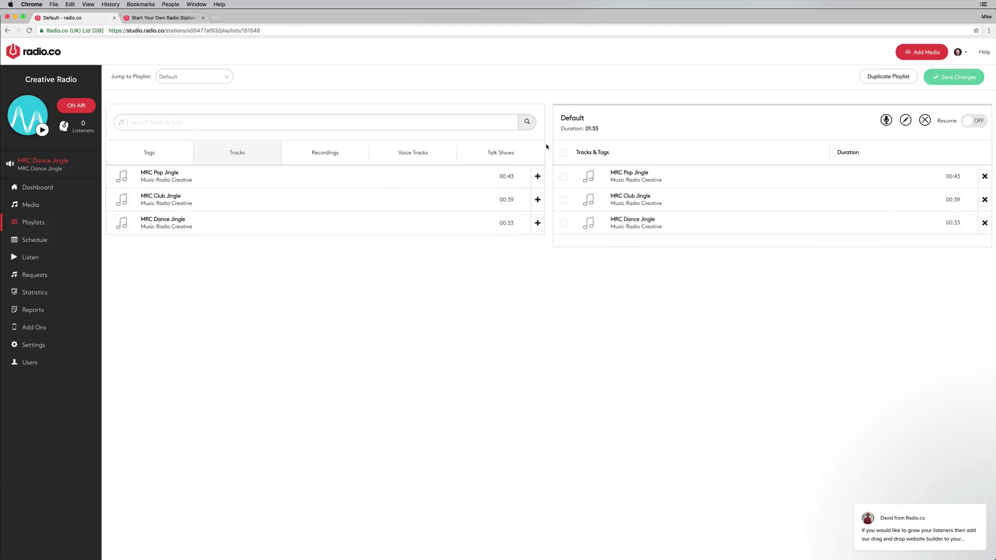
click(13, 242)
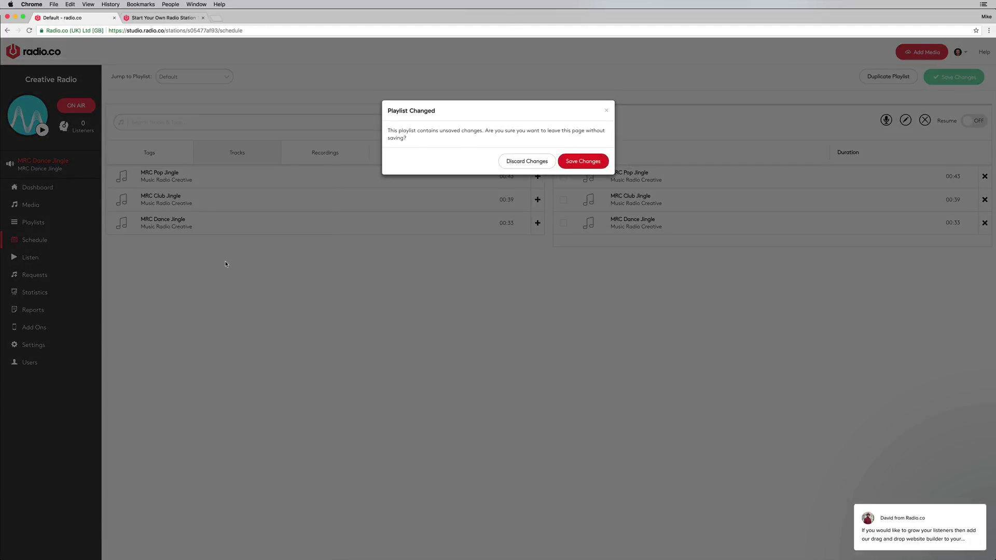
Save the Default playlist changes, then cancel the ON AIR turn-off prompt on Listen Links
click(582, 162)
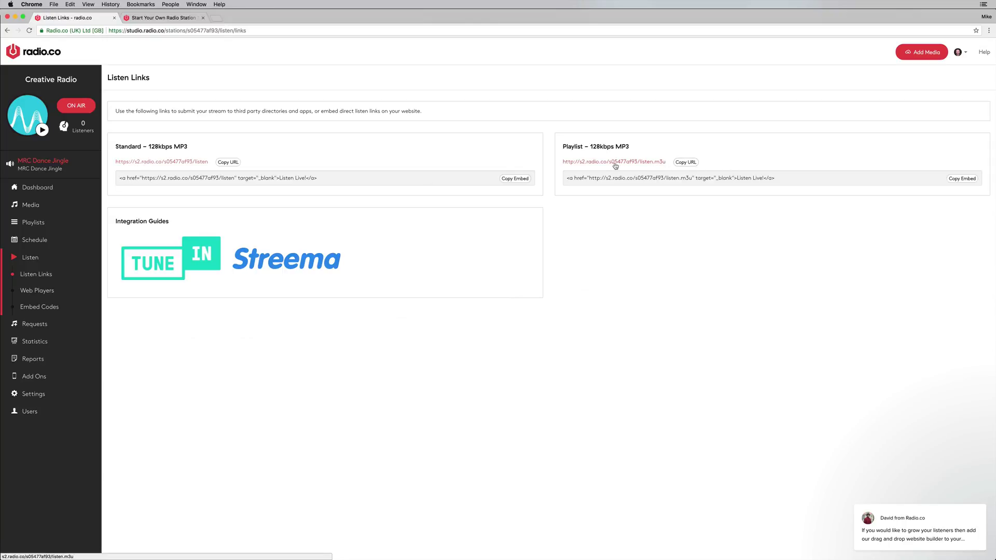
click(80, 108)
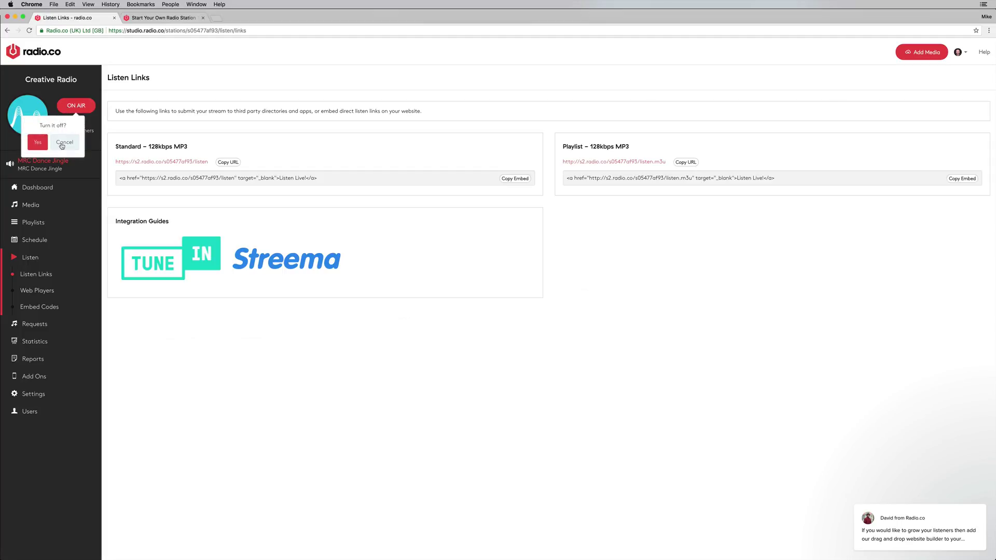
click(41, 141)
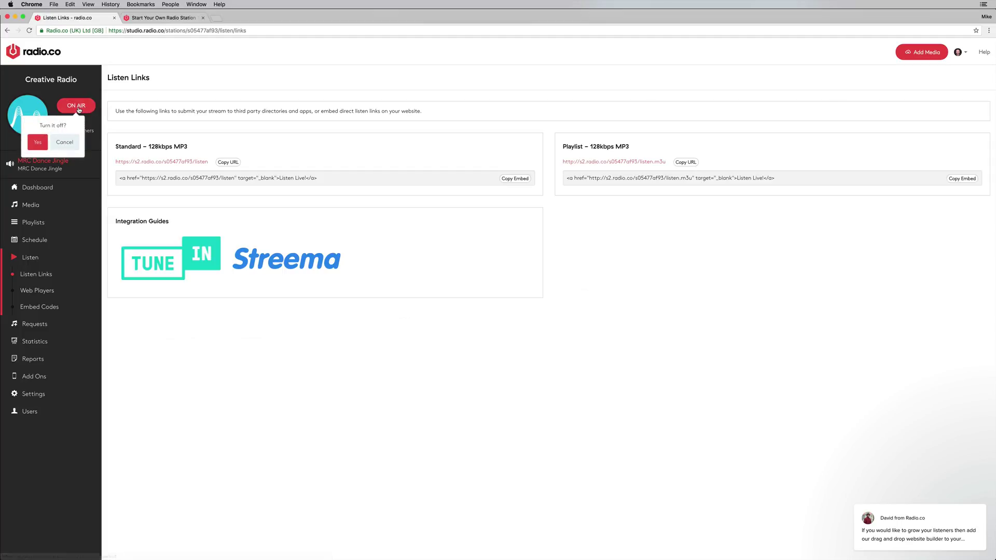
Edit the Default Player to use Square corners with Twitter and Facebook sharing ticked
click(52, 291)
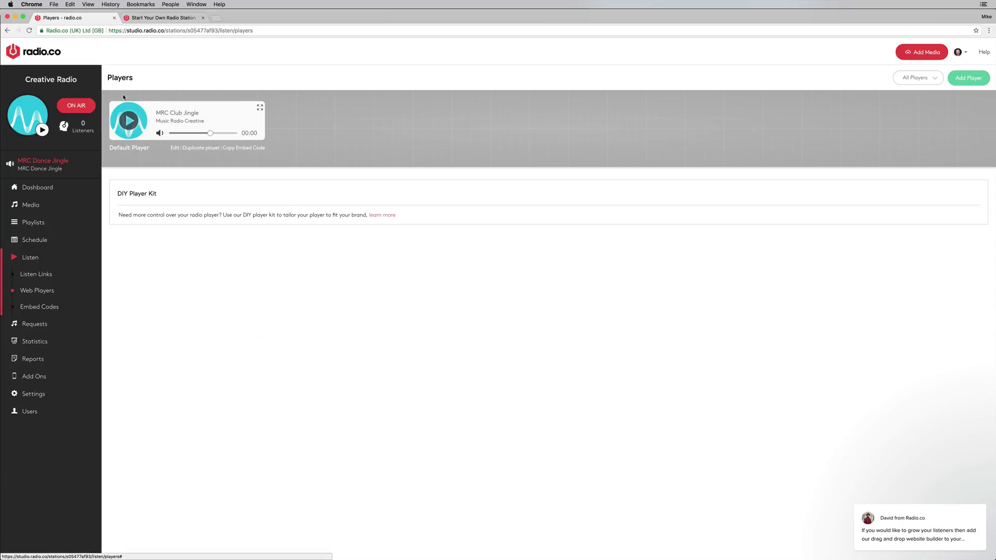
click(135, 120)
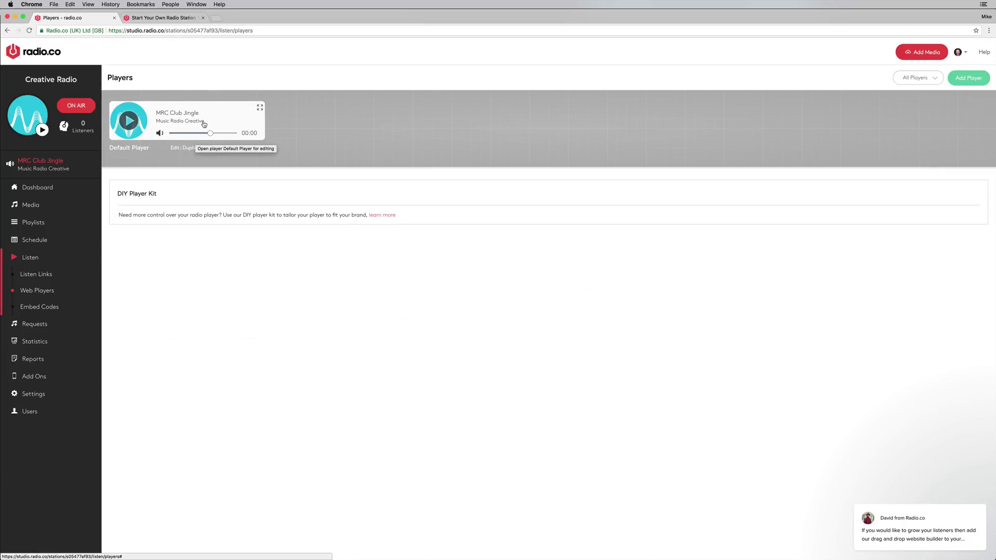
click(129, 121)
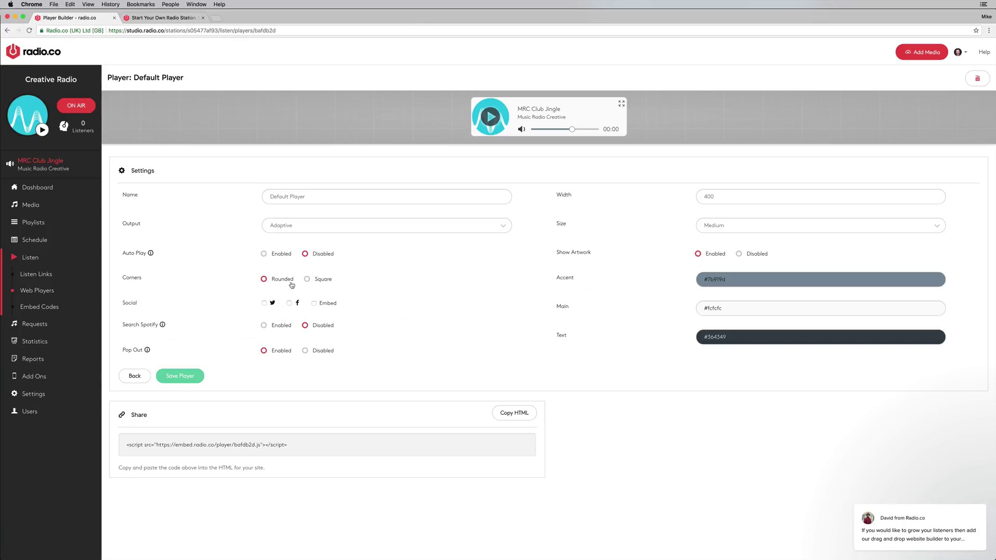
click(308, 280)
click(266, 303)
click(289, 303)
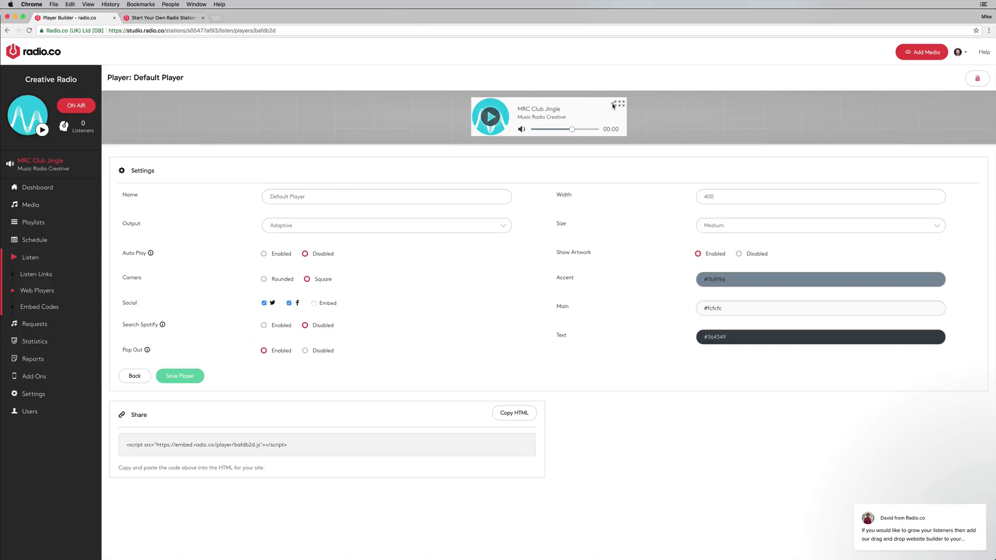